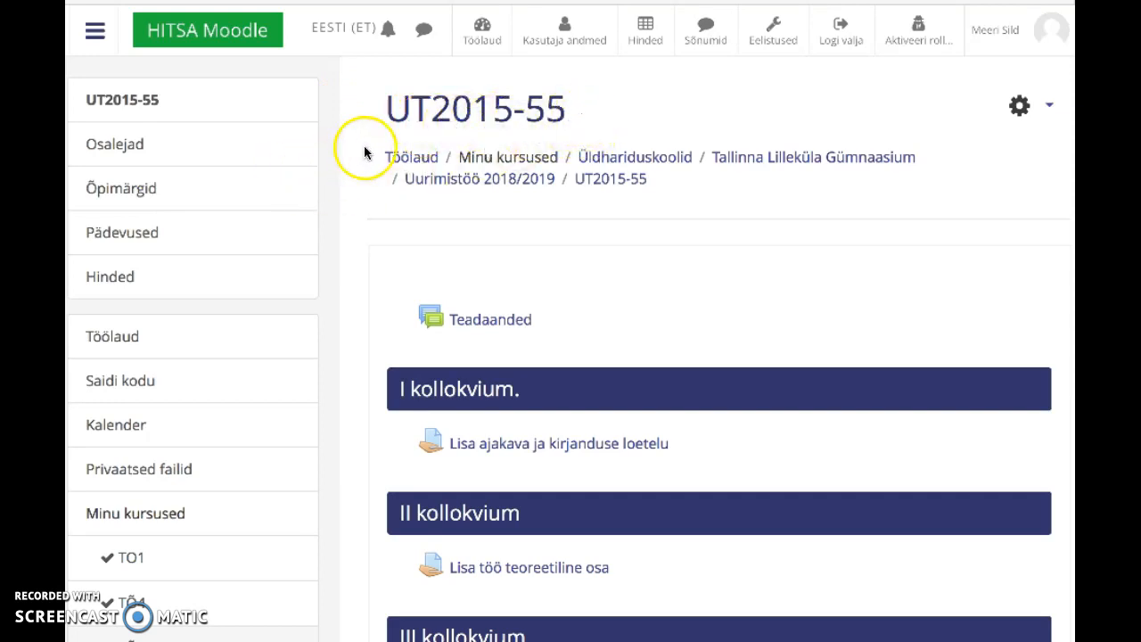
Step: Go to the Osalejad page listing the participants of course UT2015-55
{"action": "left_click", "coordinate": [125, 145]}
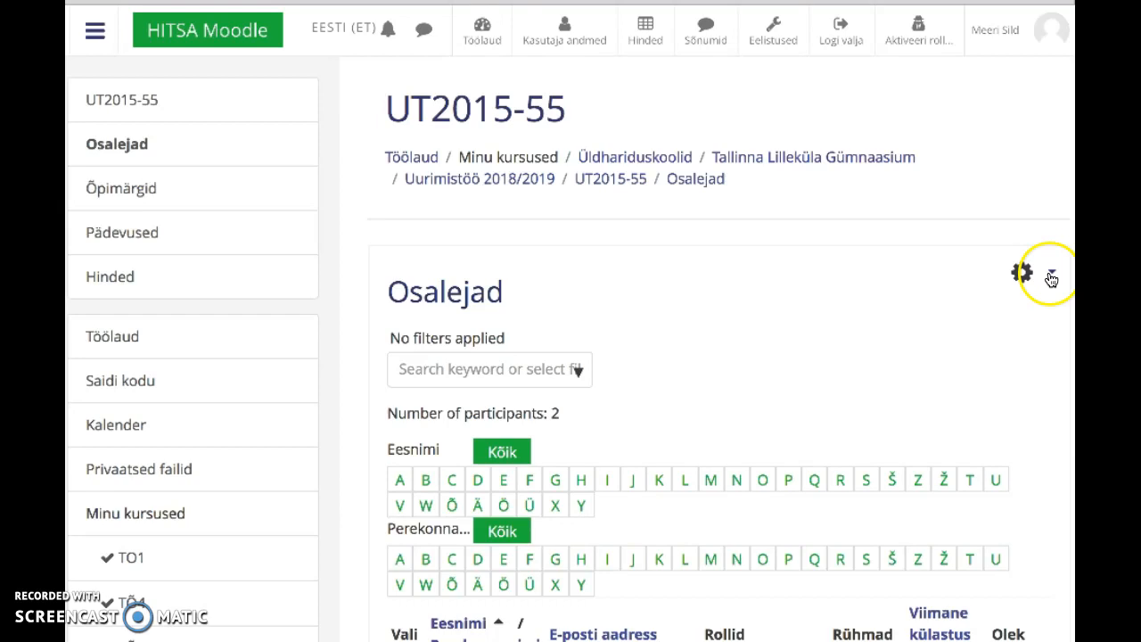
Step: From Kursusele registreerumise viisid, add an Iseregistreerumine method to open its settings form
{"action": "left_click", "coordinate": [1052, 279]}
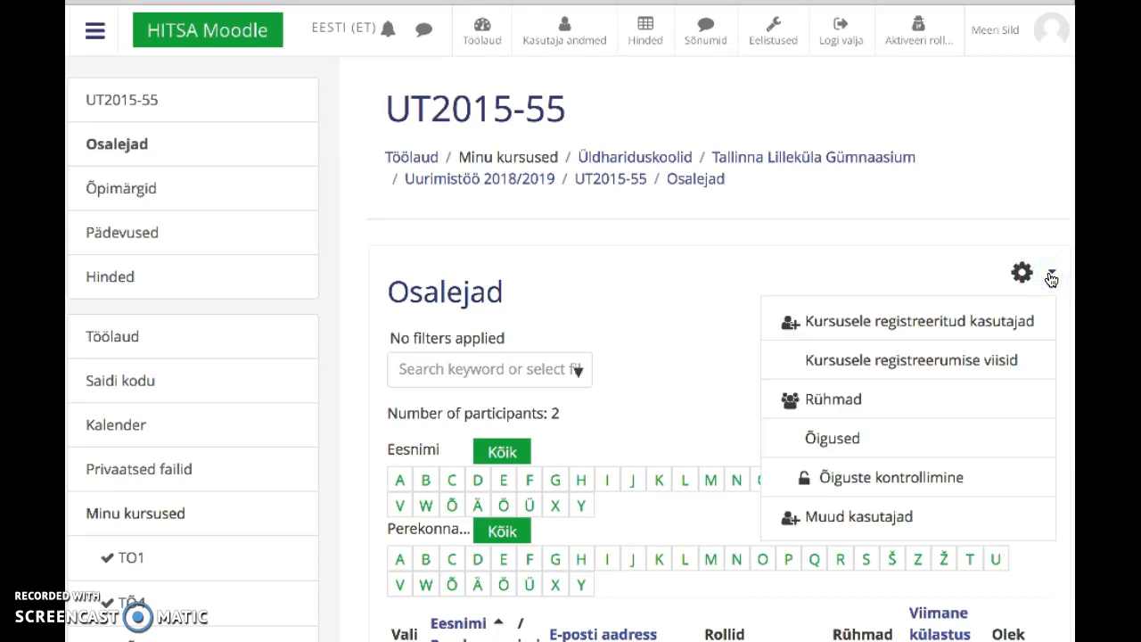
{"action": "left_click", "coordinate": [921, 363]}
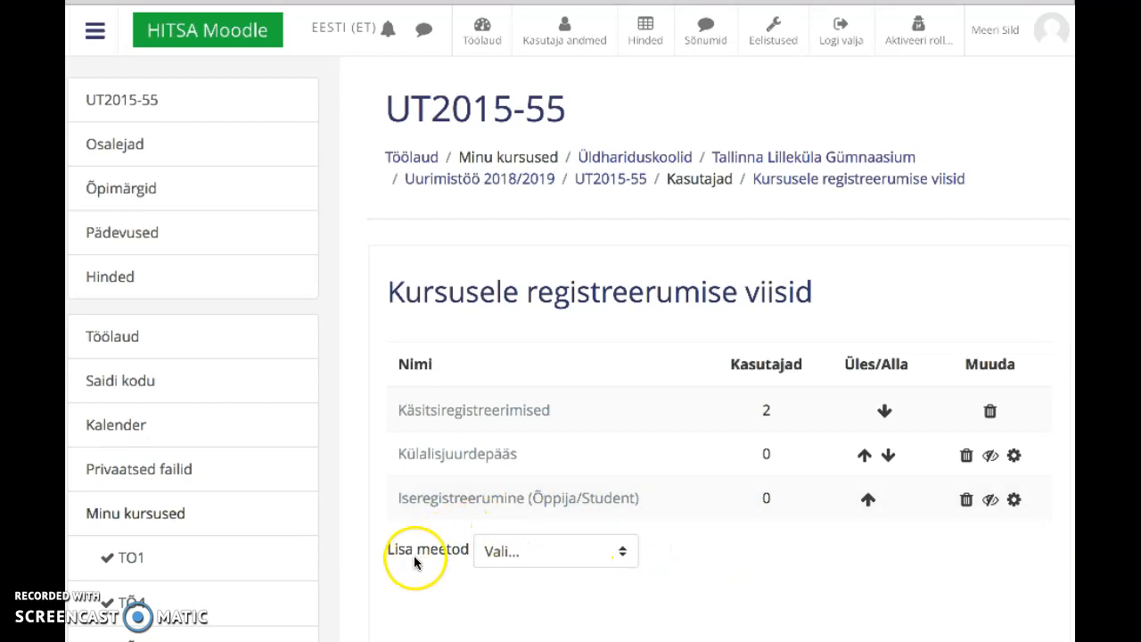
{"action": "left_click", "coordinate": [625, 551]}
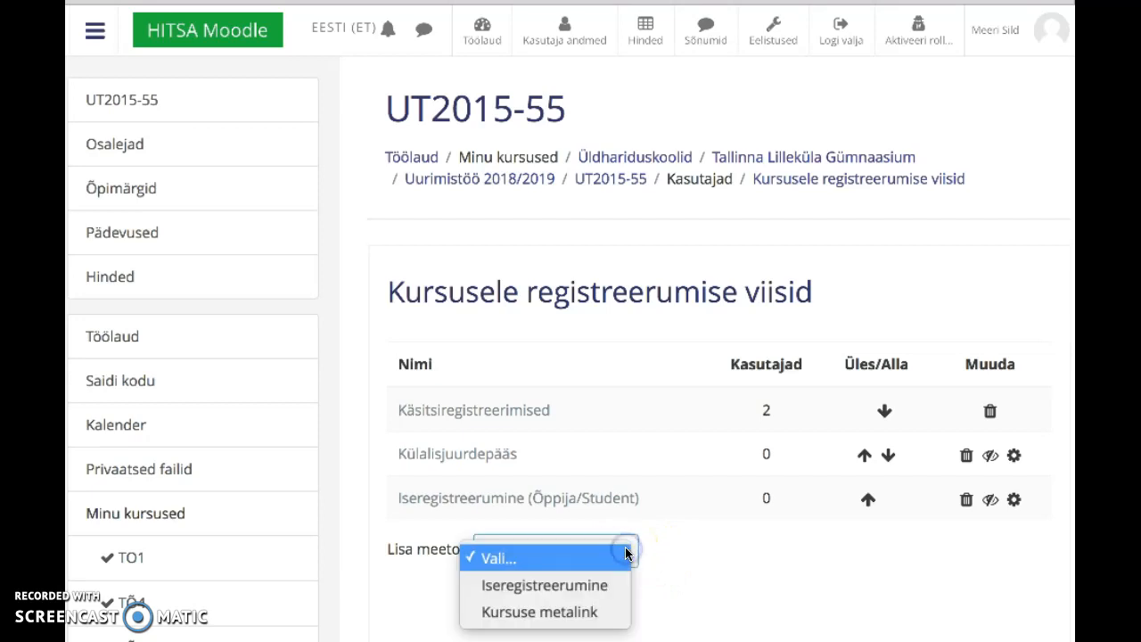
{"action": "left_click", "coordinate": [582, 588]}
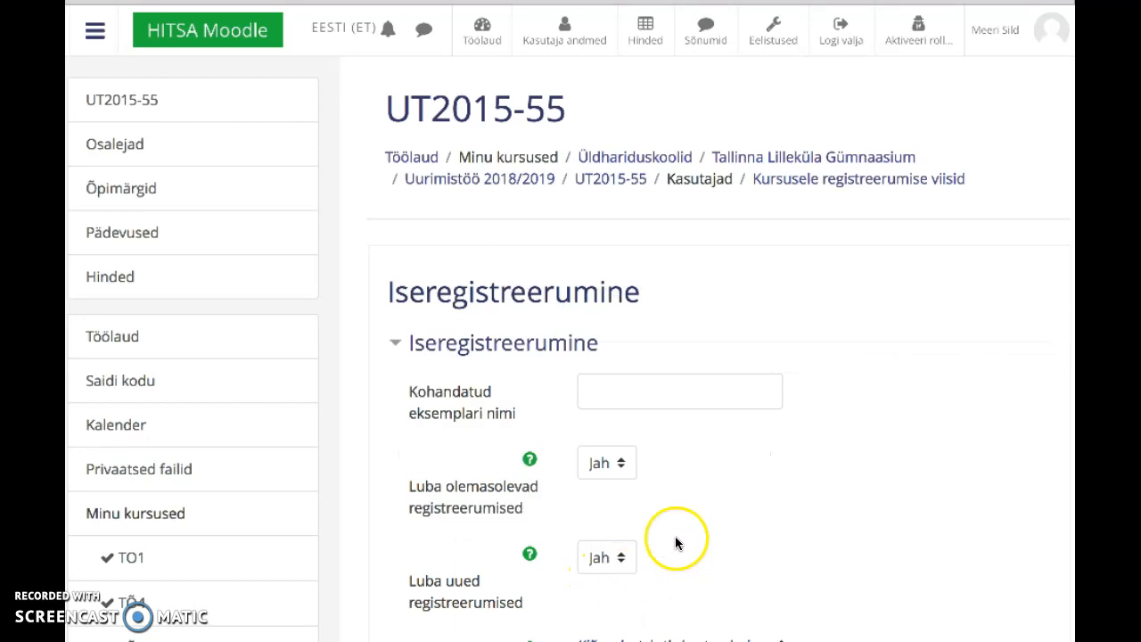
Step: Enter 2019 in the Kohandatud eksemplari nimi field
{"action": "scroll", "coordinate": [751, 518], "scroll_direction": "down", "scroll_amount": 3}
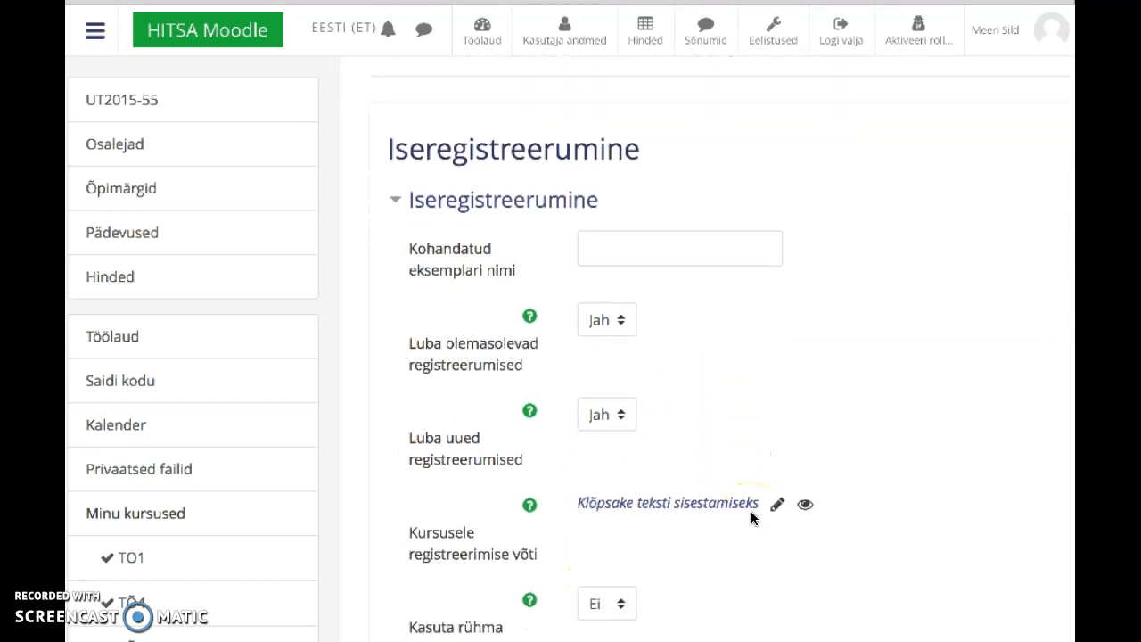
{"action": "left_click", "coordinate": [600, 250]}
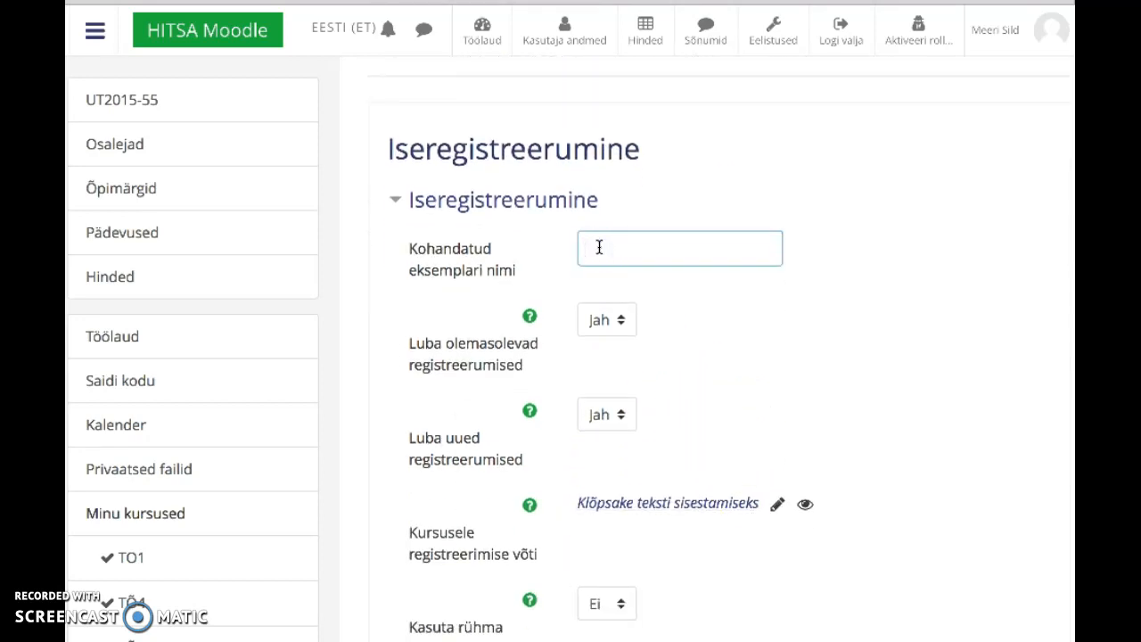
{"action": "type", "text": "2019"}
{"action": "scroll", "coordinate": [793, 416], "scroll_direction": "down", "scroll_amount": 3}
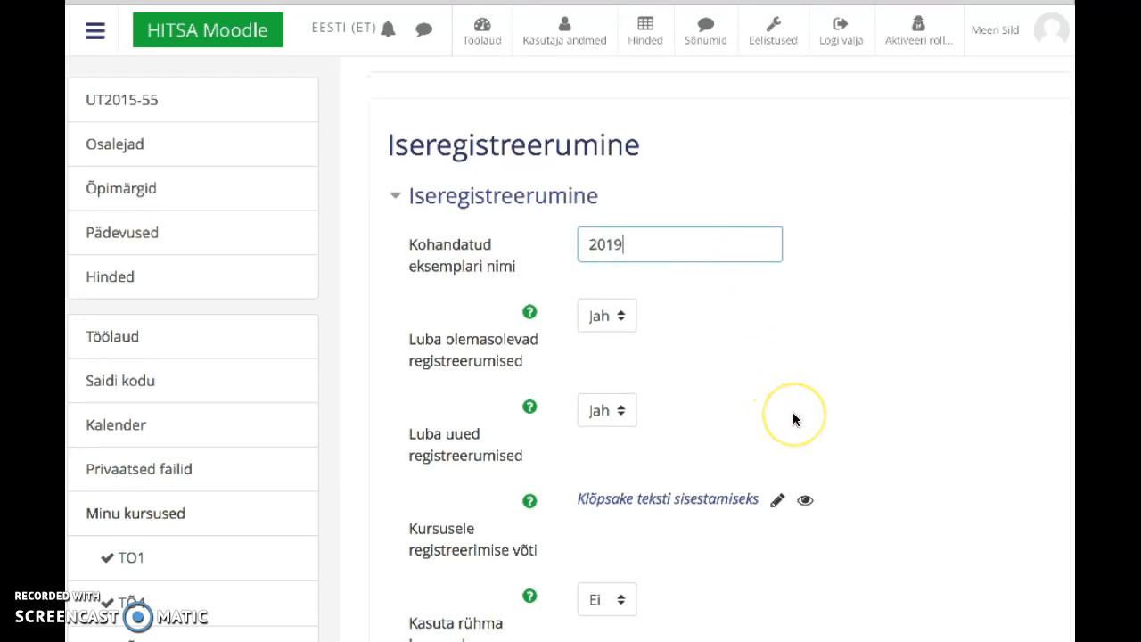
{"action": "scroll", "coordinate": [796, 419], "scroll_direction": "down", "scroll_amount": 2}
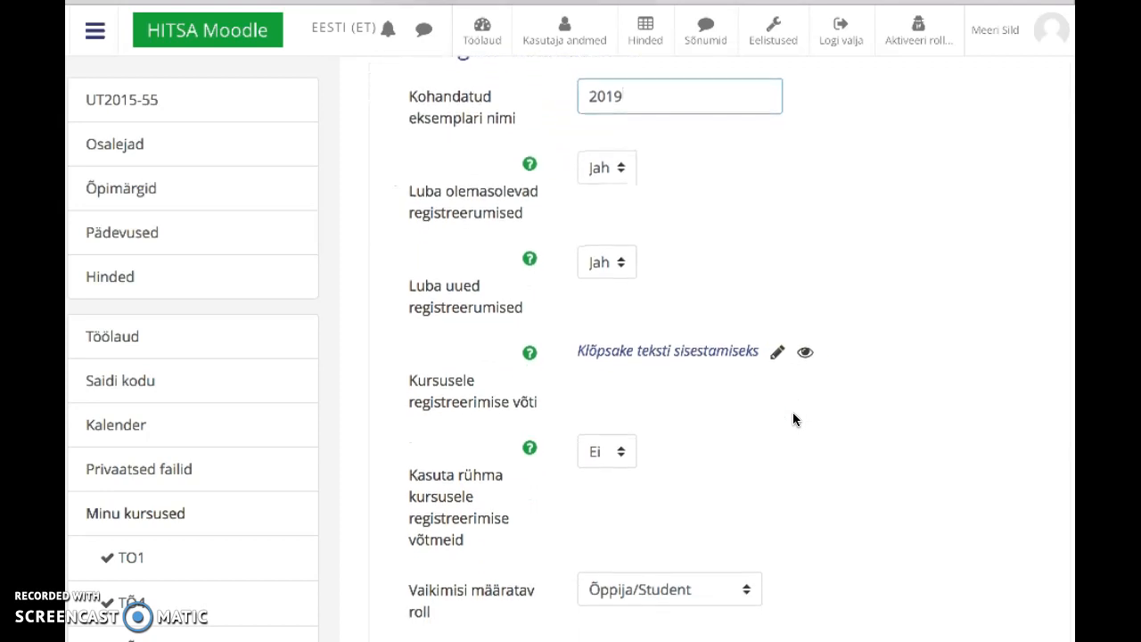
{"action": "scroll", "coordinate": [793, 419], "scroll_direction": "up", "scroll_amount": 1}
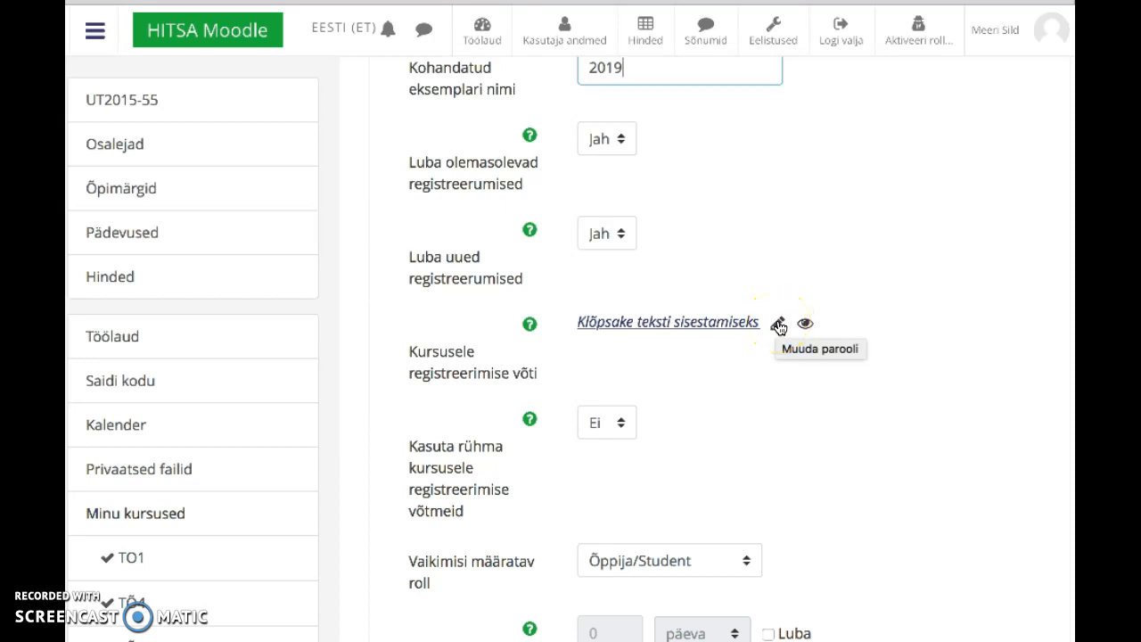
Step: Enter the enrolment key, briefly reveal it to verify, then leave it masked
{"action": "left_click", "coordinate": [779, 326]}
{"action": "left_click", "coordinate": [658, 332]}
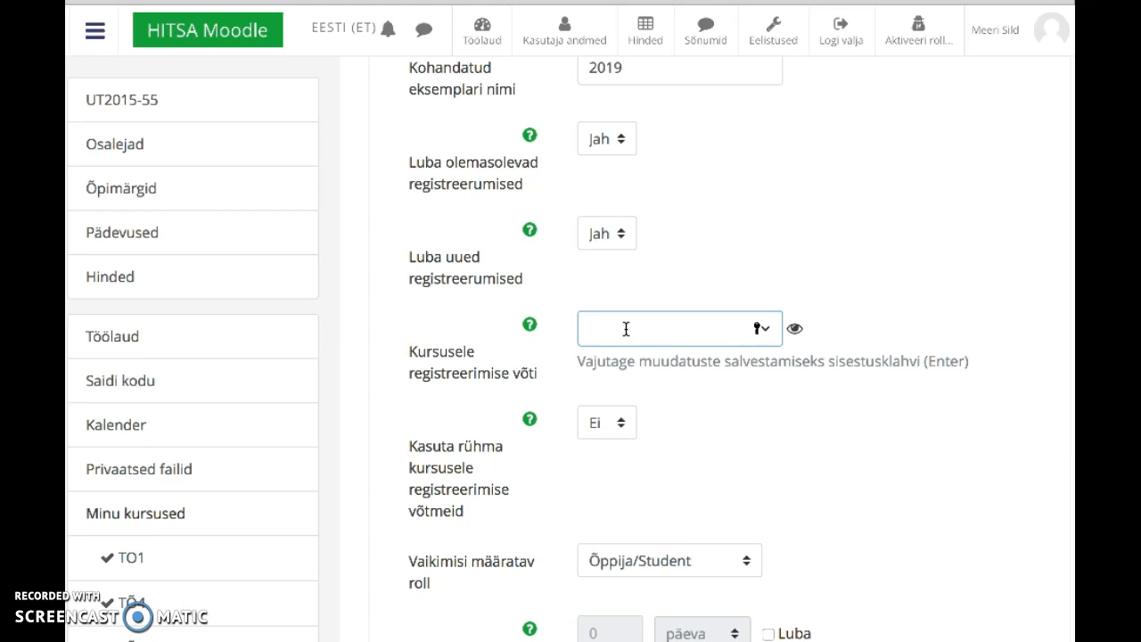
{"action": "left_click", "coordinate": [795, 331]}
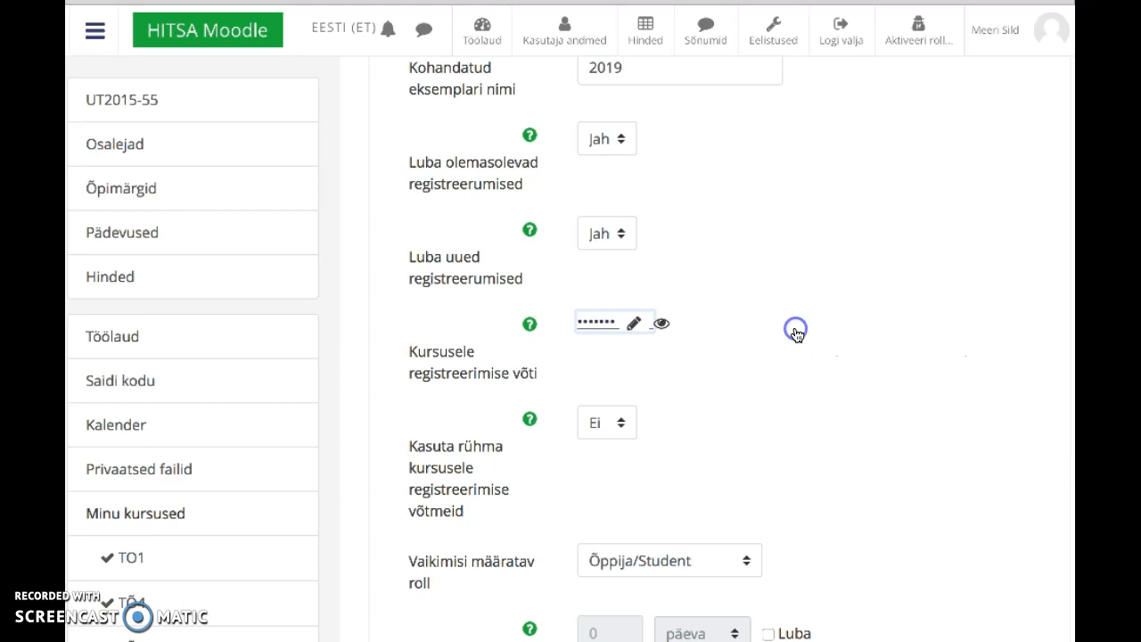
{"action": "left_click", "coordinate": [663, 323]}
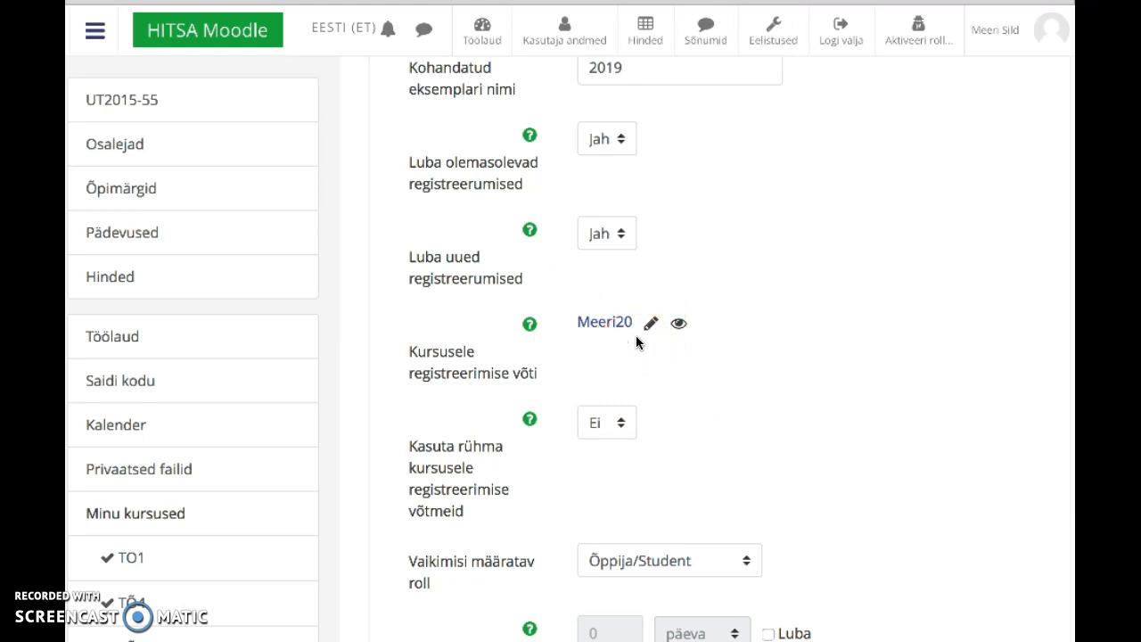
{"action": "left_click", "coordinate": [668, 328]}
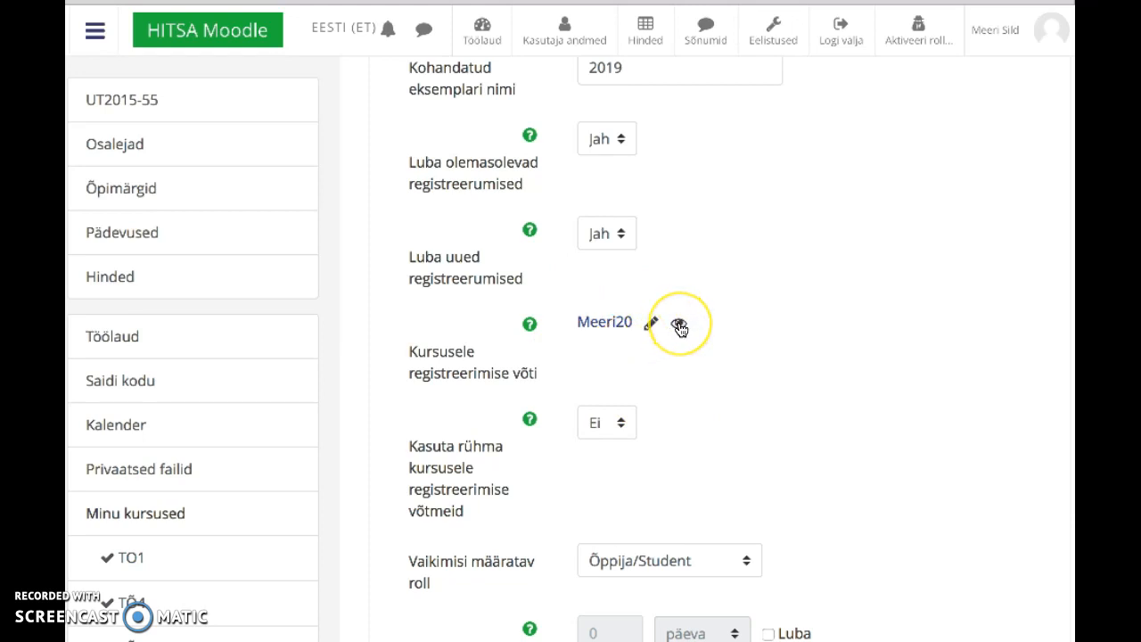
{"action": "left_click", "coordinate": [679, 327]}
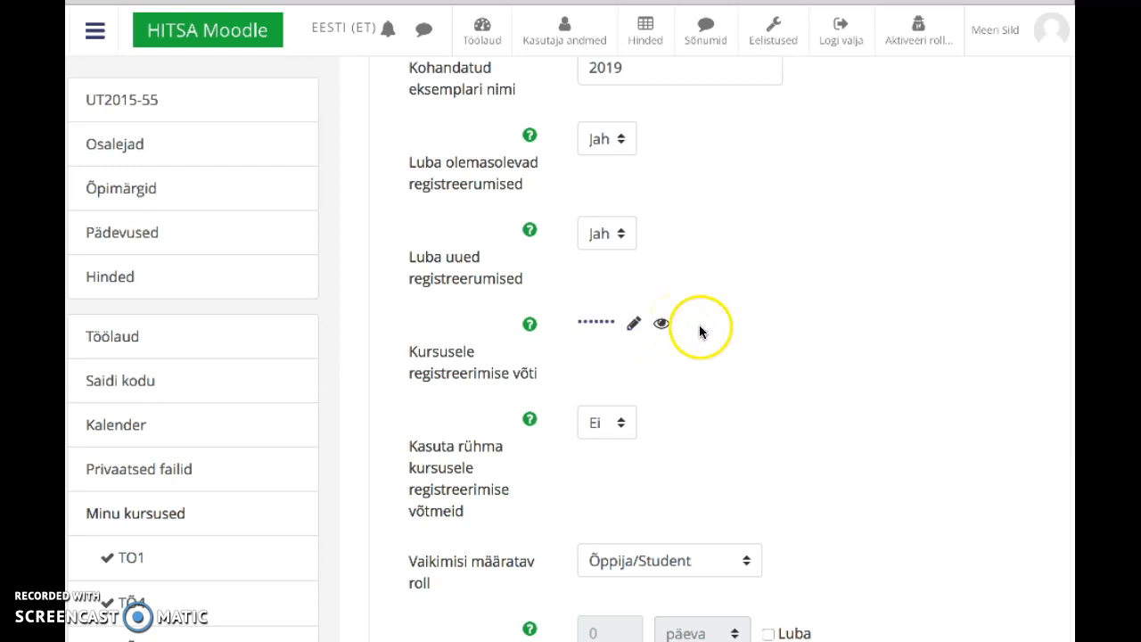
Step: Tick Luba under Alguskuupäev to enable the 6 veebruar 2019 20:32 start date
{"action": "scroll", "coordinate": [722, 393], "scroll_direction": "down", "scroll_amount": 3}
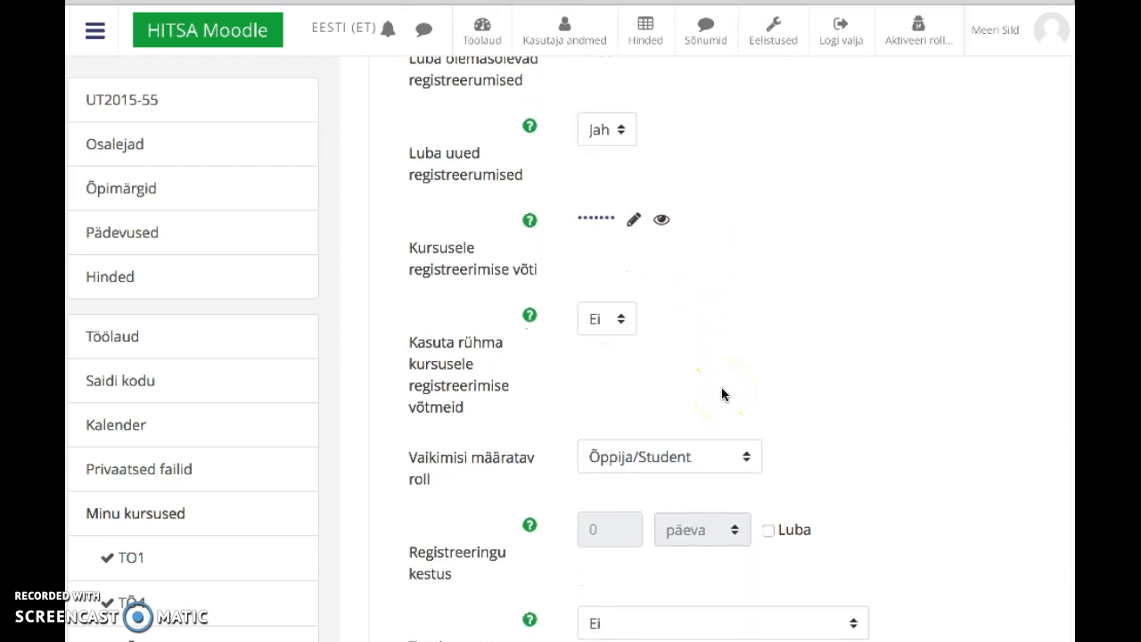
{"action": "scroll", "coordinate": [723, 393], "scroll_direction": "down", "scroll_amount": 2}
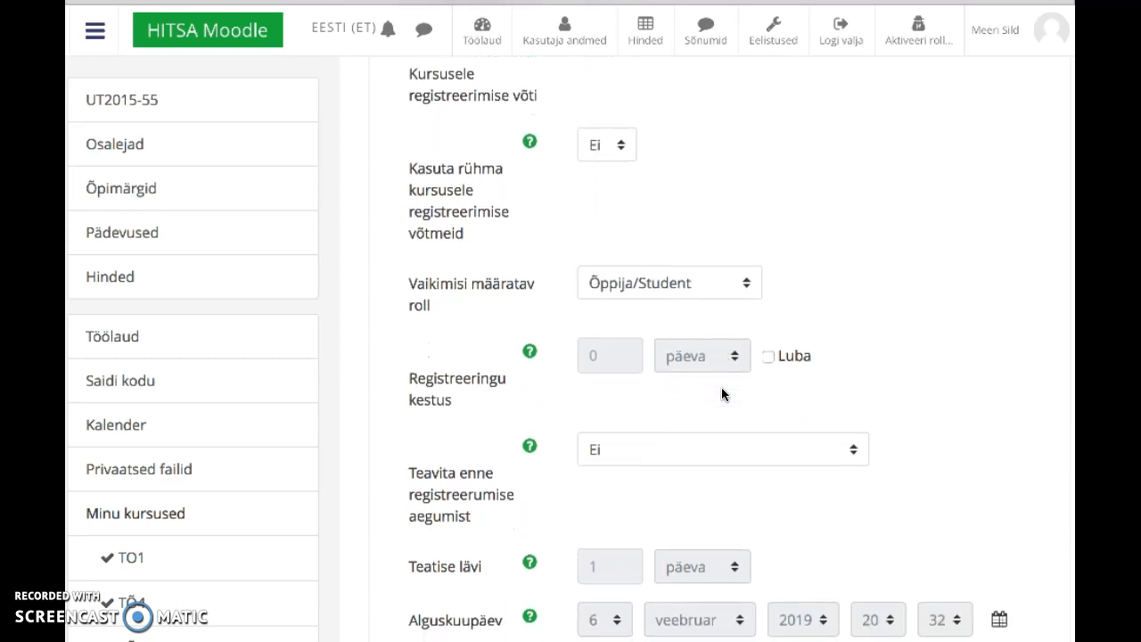
{"action": "scroll", "coordinate": [883, 343], "scroll_direction": "down", "scroll_amount": 1}
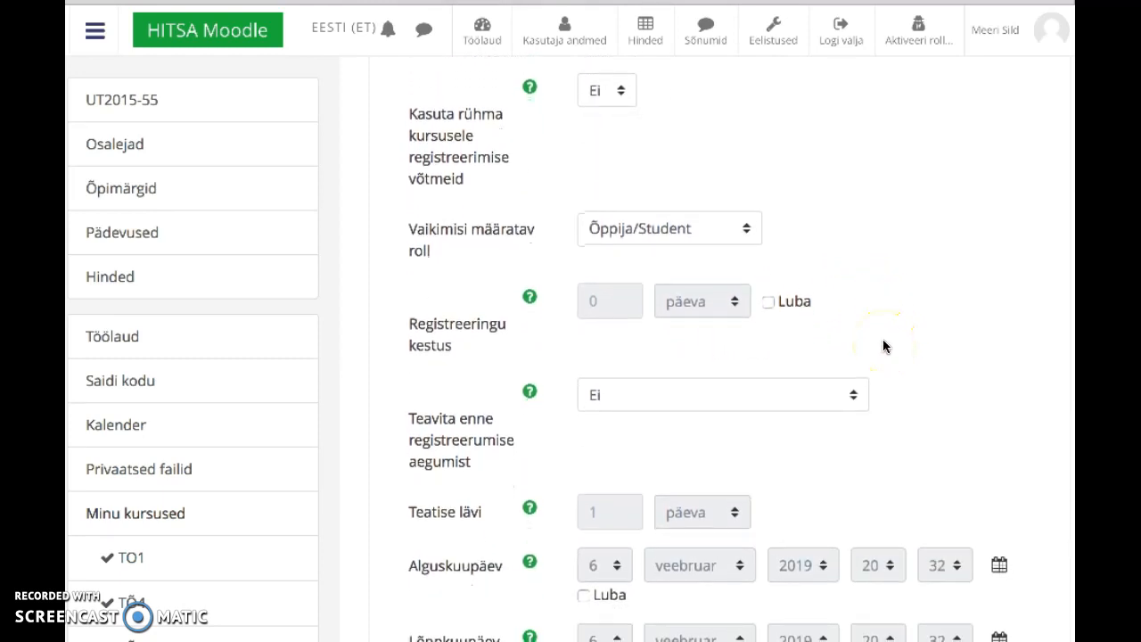
{"action": "scroll", "coordinate": [884, 340], "scroll_direction": "down", "scroll_amount": 1}
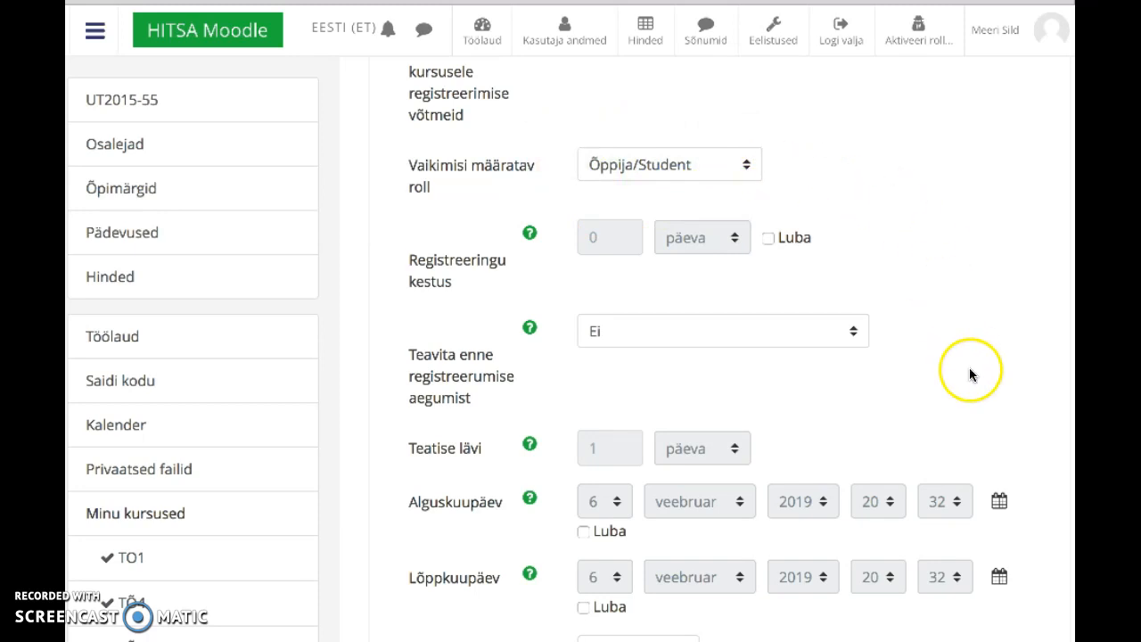
{"action": "scroll", "coordinate": [970, 375], "scroll_direction": "down", "scroll_amount": 3}
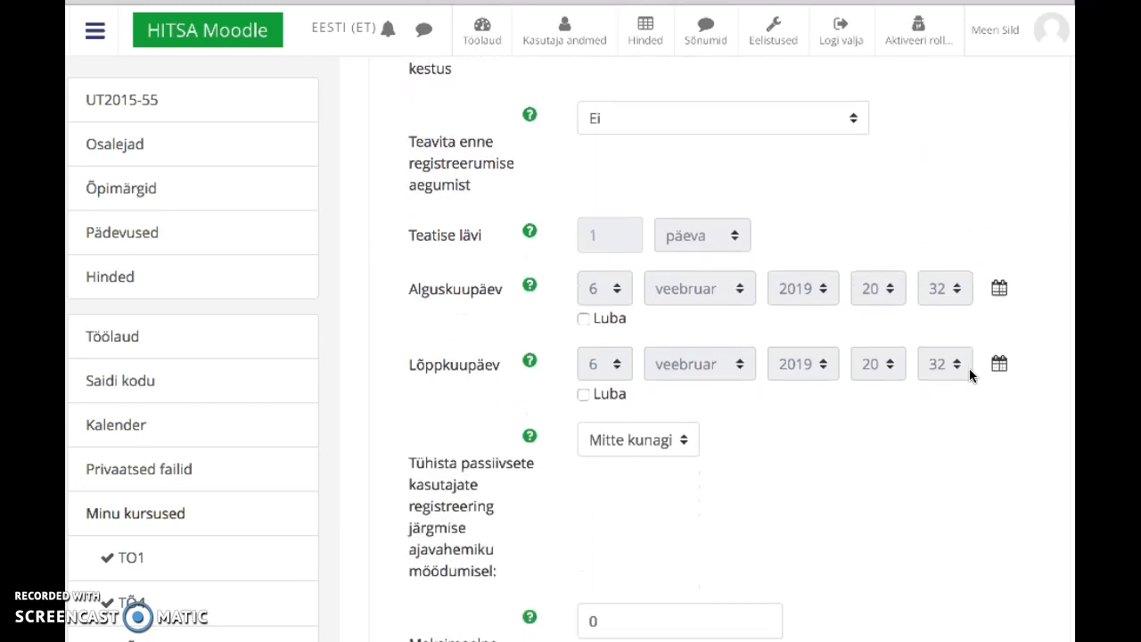
{"action": "scroll", "coordinate": [971, 376], "scroll_direction": "down", "scroll_amount": 1}
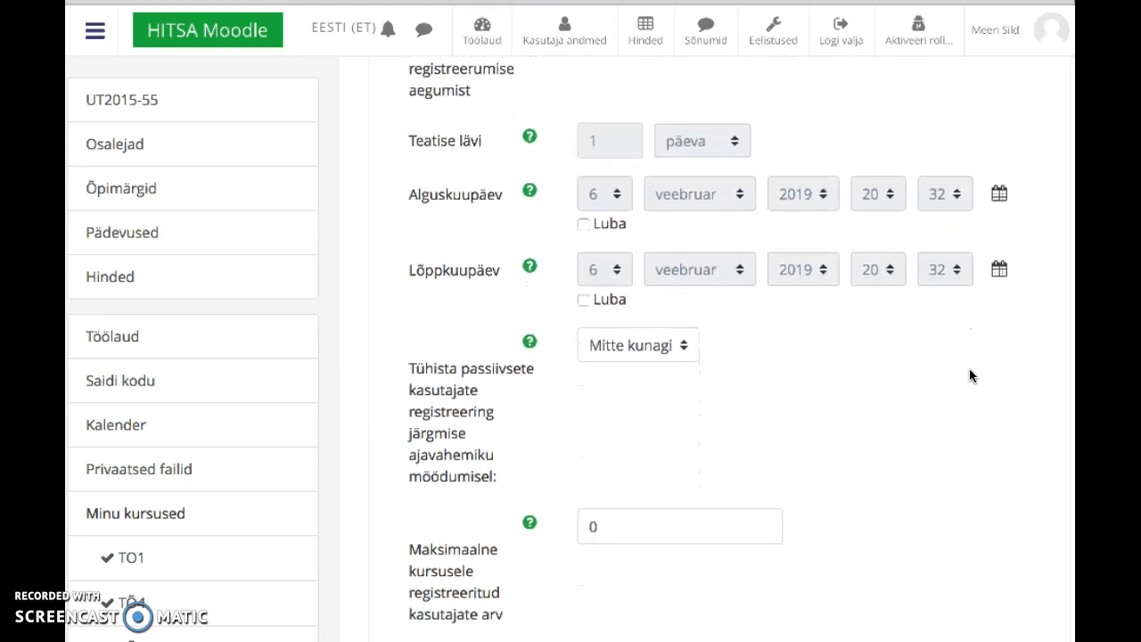
{"action": "left_click", "coordinate": [584, 224]}
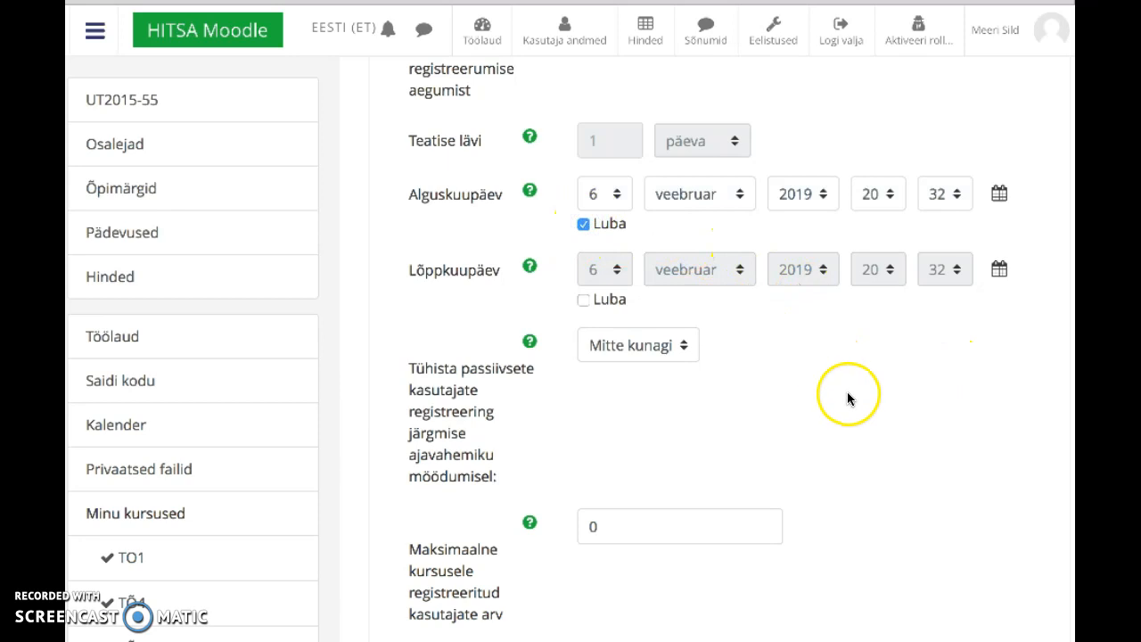
{"action": "scroll", "coordinate": [848, 387], "scroll_direction": "down", "scroll_amount": 2}
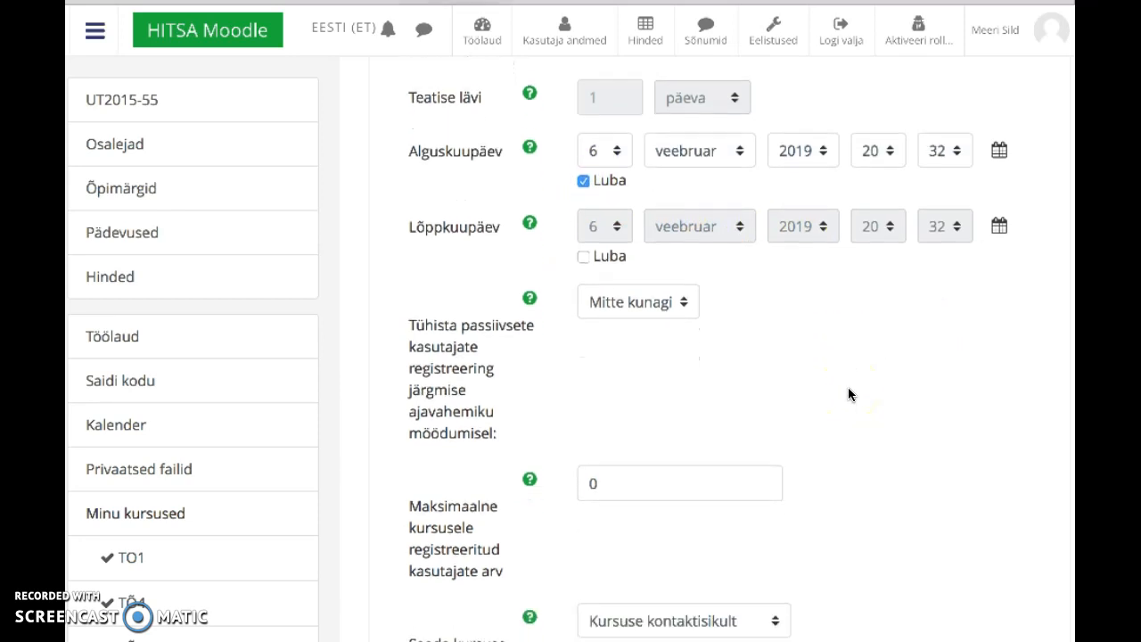
{"action": "scroll", "coordinate": [848, 394], "scroll_direction": "down", "scroll_amount": 3}
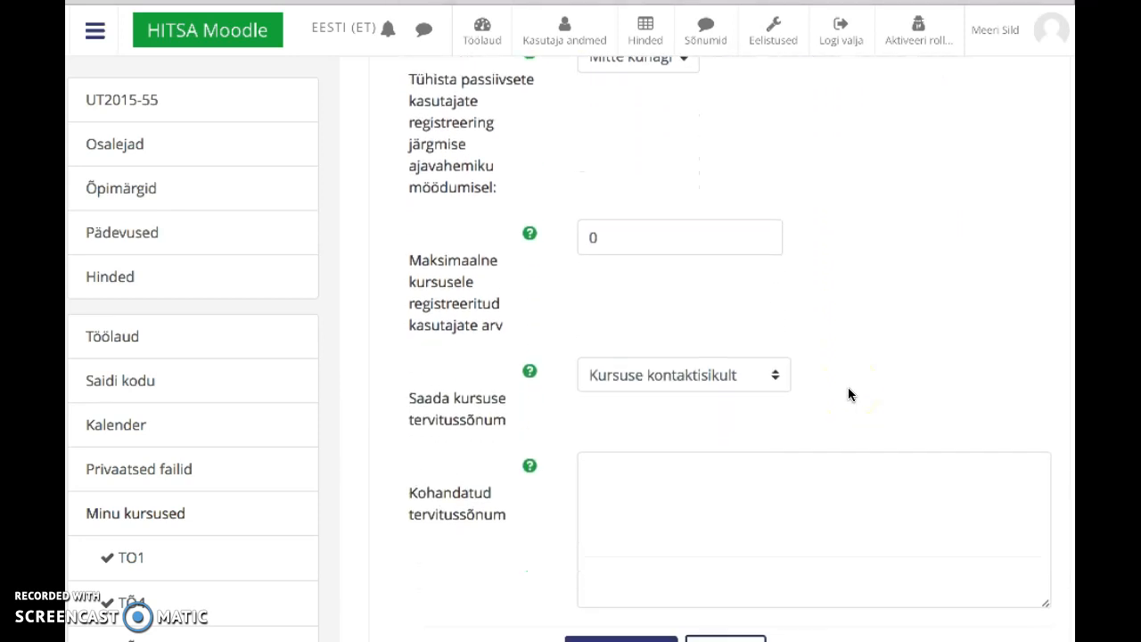
{"action": "scroll", "coordinate": [848, 387], "scroll_direction": "down", "scroll_amount": 2}
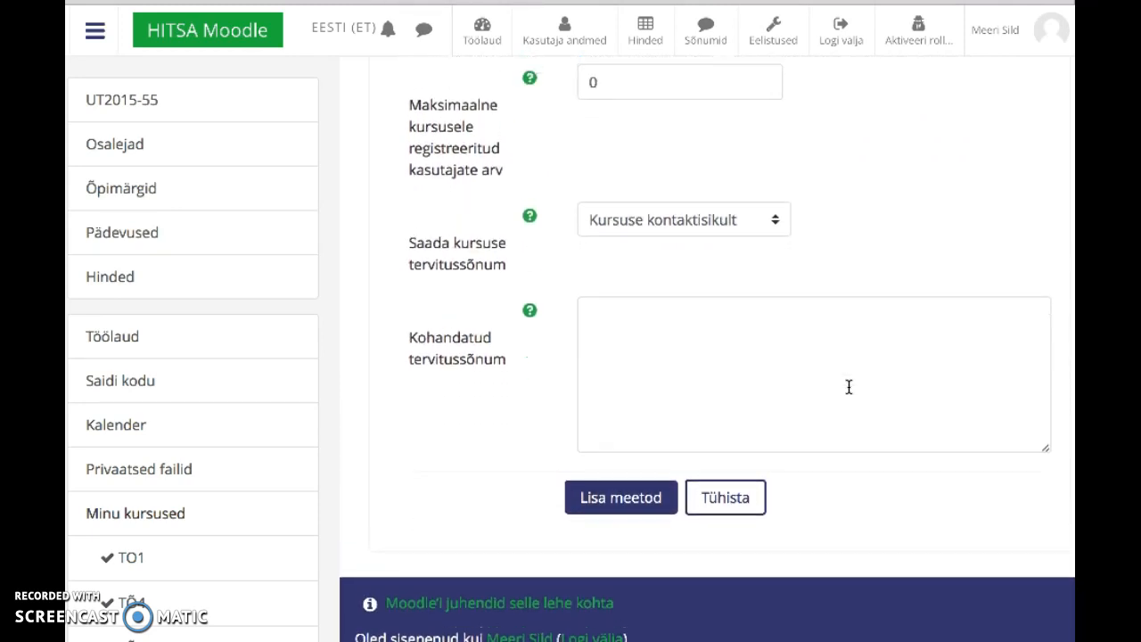
Step: Submit the form with the Lisa meetod button to save the 2019 method
{"action": "left_click", "coordinate": [848, 387]}
{"action": "left_click", "coordinate": [622, 497]}
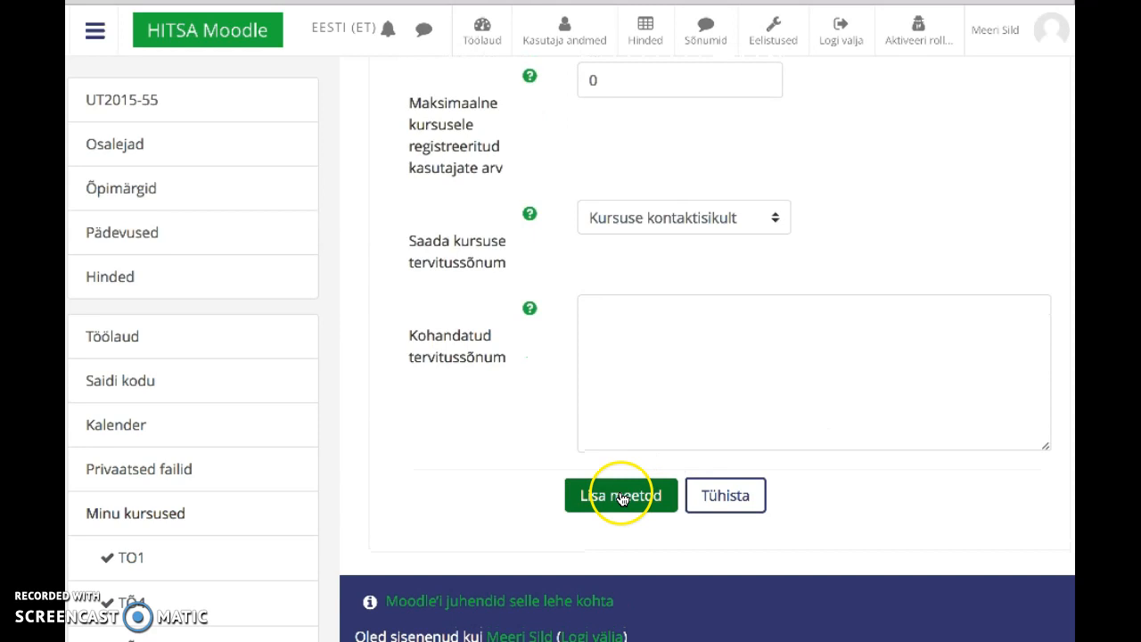